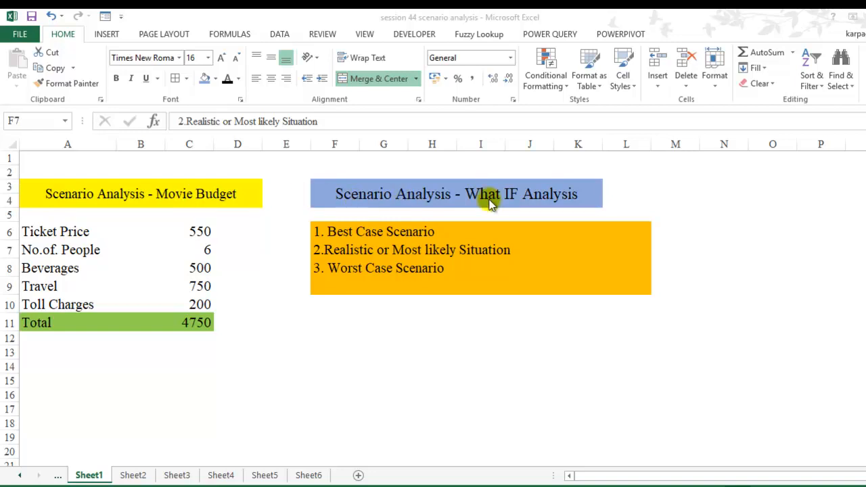
- Examine the available what-if analysis tools and the three scenario types listed beside the movie budget
{"action": "left_click", "coordinate": [280, 34]}
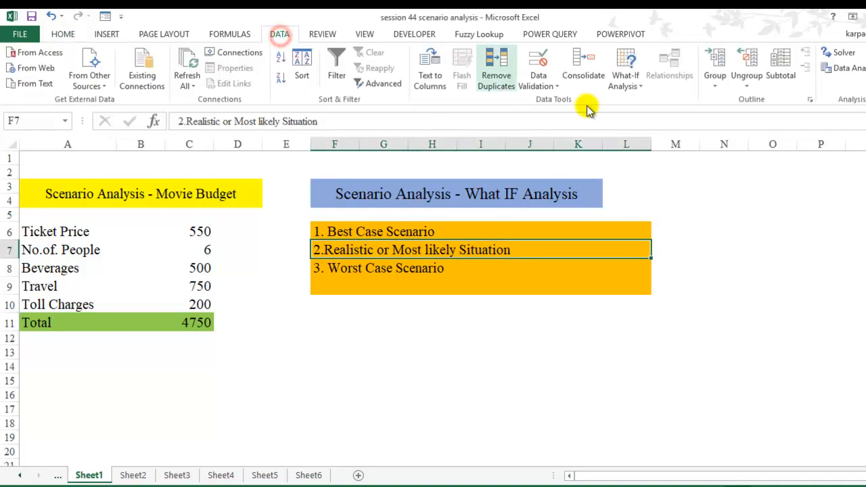
{"action": "left_click", "coordinate": [627, 86]}
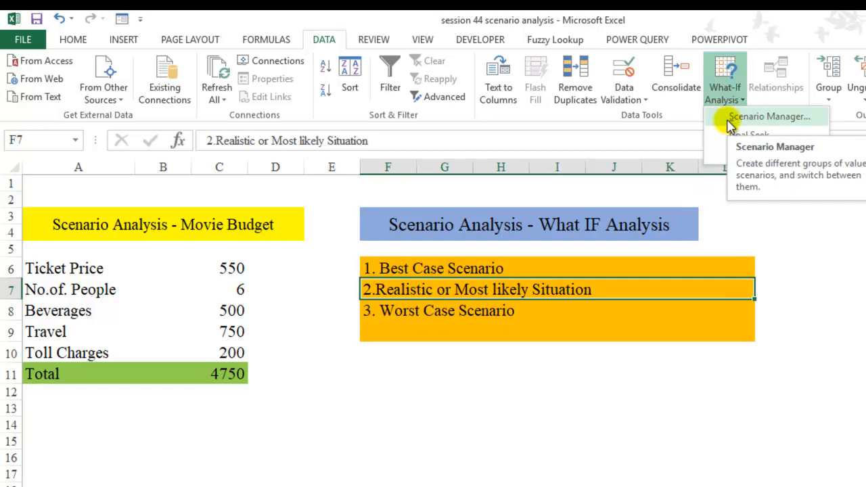
{"action": "left_click", "coordinate": [568, 403]}
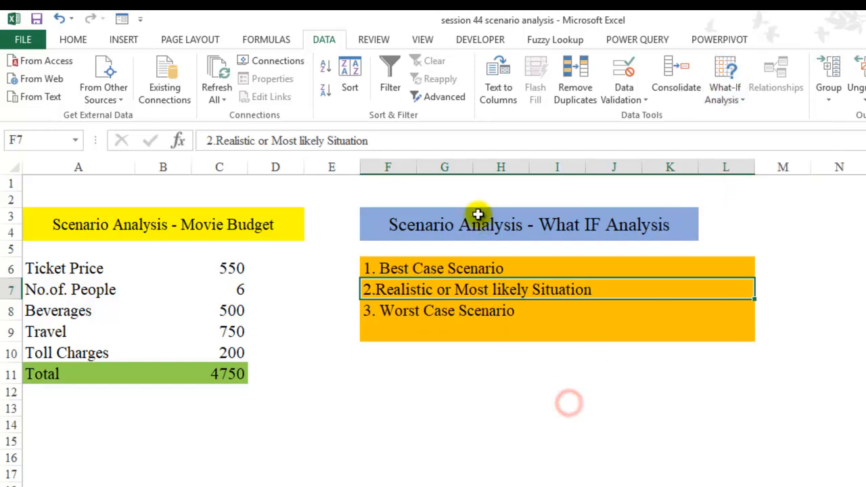
{"action": "left_click", "coordinate": [460, 432]}
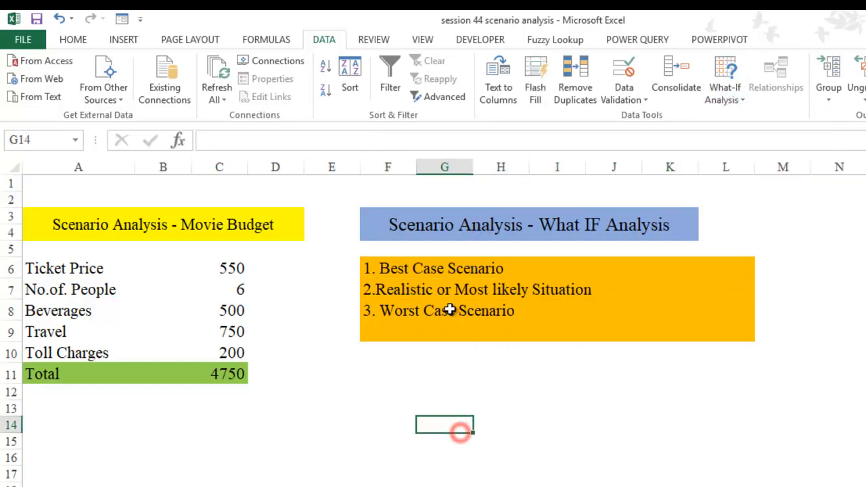
{"action": "left_click", "coordinate": [436, 269]}
{"action": "left_click", "coordinate": [438, 296]}
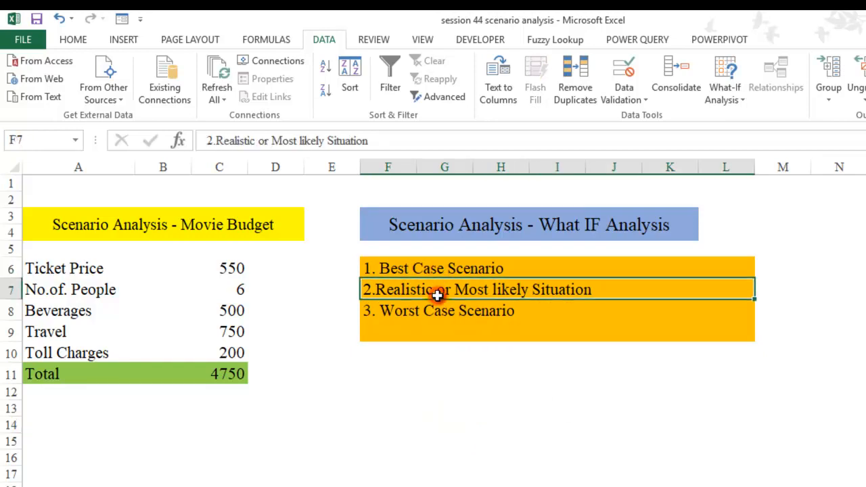
{"action": "left_click", "coordinate": [433, 318]}
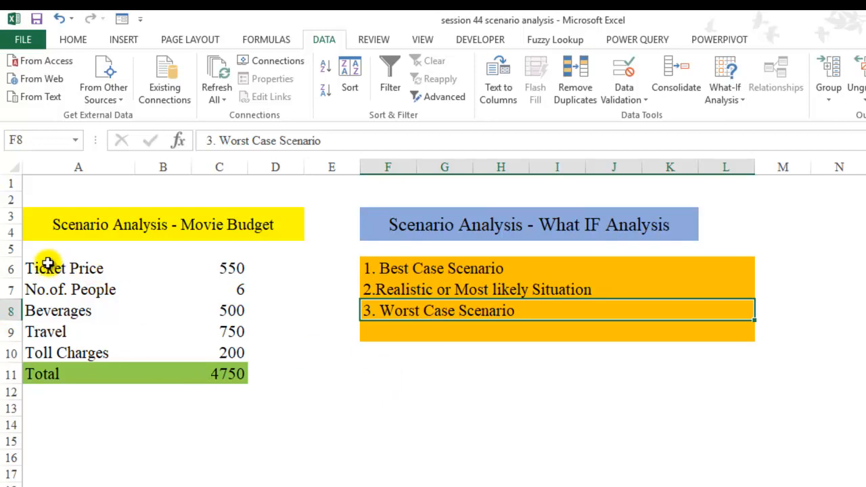
- Re-enter the Total formula in C11 as =C6*C7+sum(C8:C10), multiplying ticket price by people and adding the other costs
{"action": "double_click", "coordinate": [225, 376]}
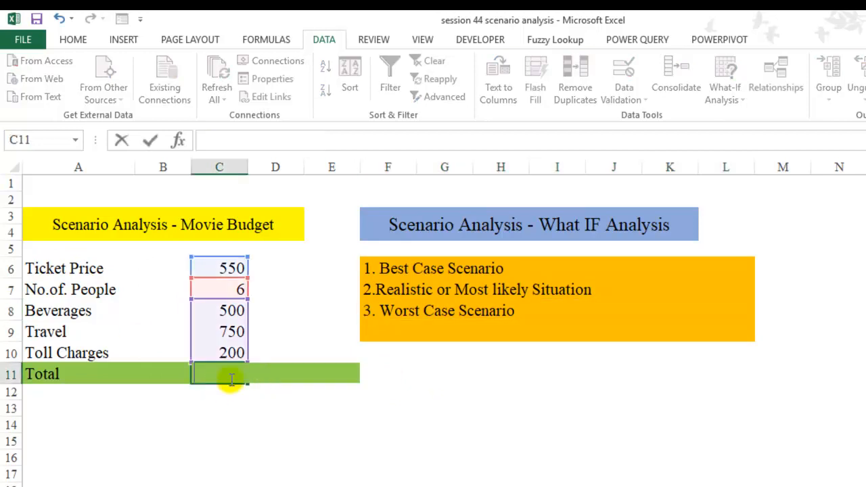
{"action": "left_click", "coordinate": [373, 394]}
{"action": "left_click", "coordinate": [217, 377]}
{"action": "type", "text": "="}
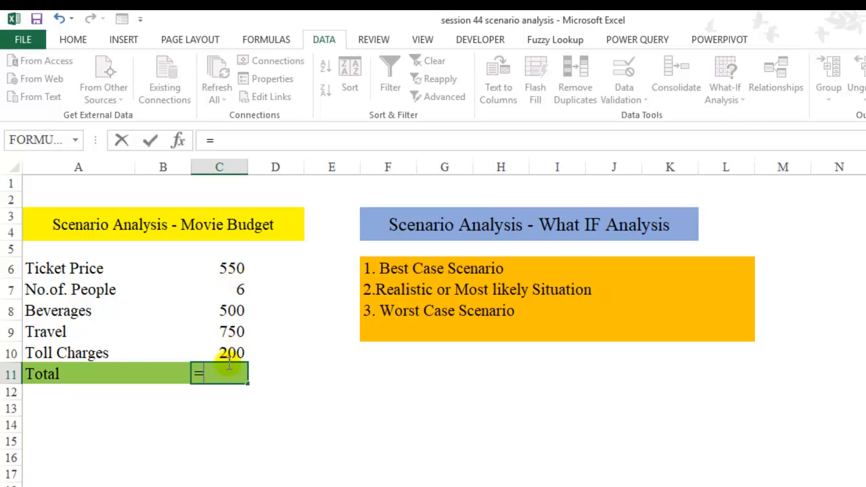
{"action": "left_click", "coordinate": [233, 268]}
{"action": "type", "text": "*"}
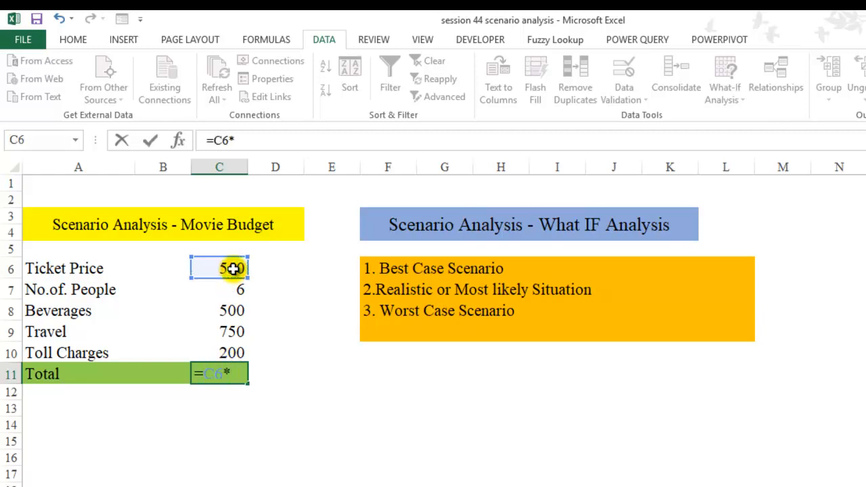
{"action": "left_click", "coordinate": [230, 288]}
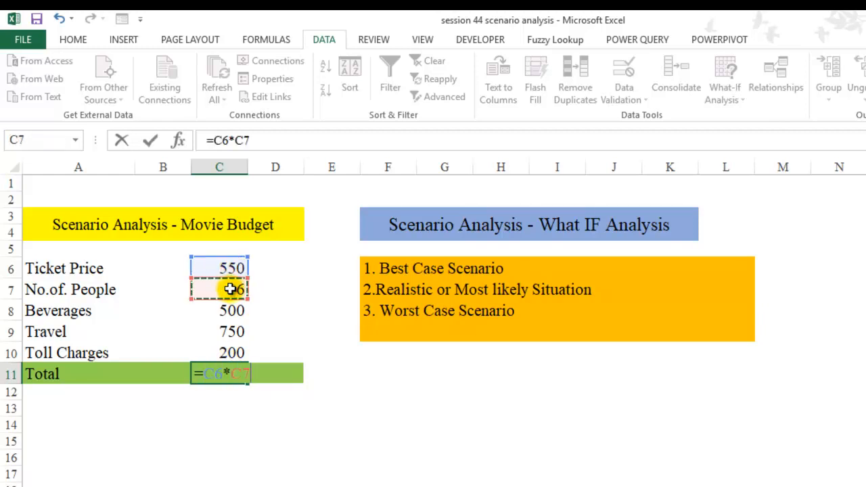
{"action": "type", "text": "+su"}
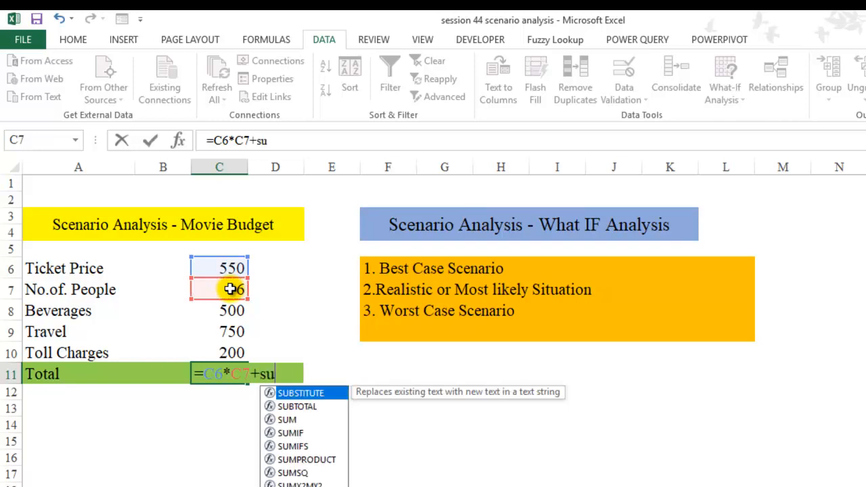
{"action": "type", "text": "m("}
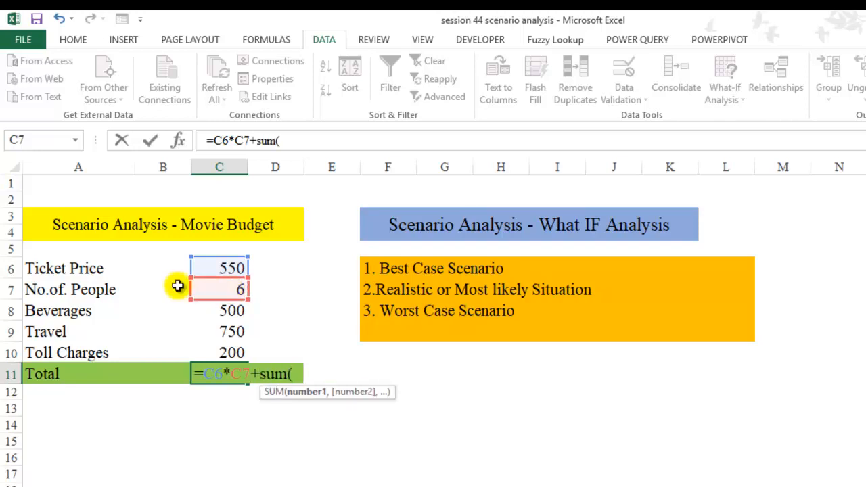
{"action": "left_click_drag", "start_coordinate": [231, 310], "coordinate": [230, 353]}
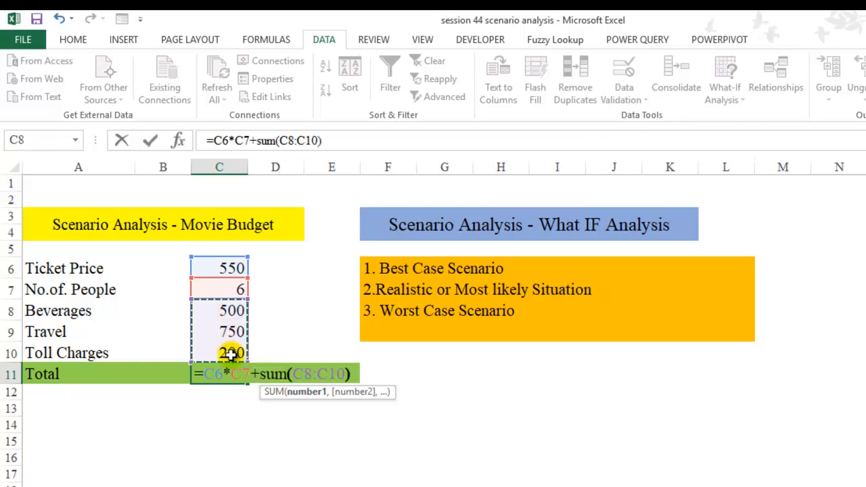
{"action": "key", "text": "Return"}
{"action": "left_click", "coordinate": [315, 470]}
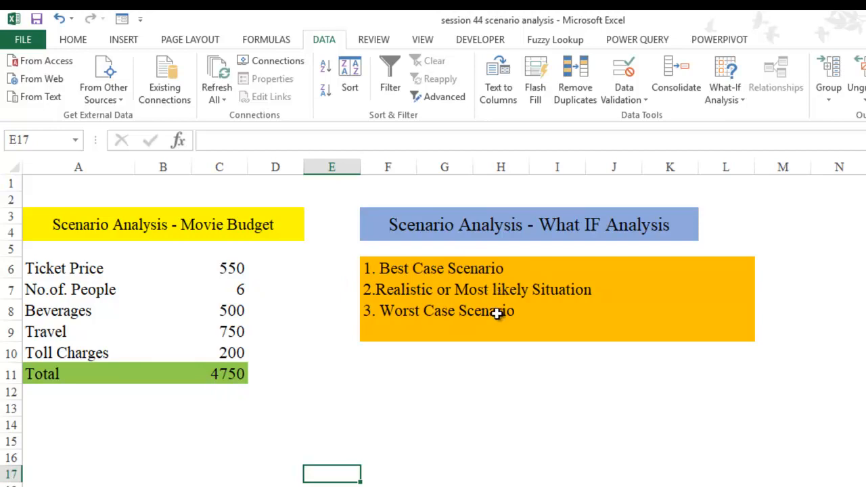
- Start a new scenario in the Scenario Manager and name it "Best case Scenario"
{"action": "left_click", "coordinate": [729, 98]}
{"action": "left_click", "coordinate": [737, 116]}
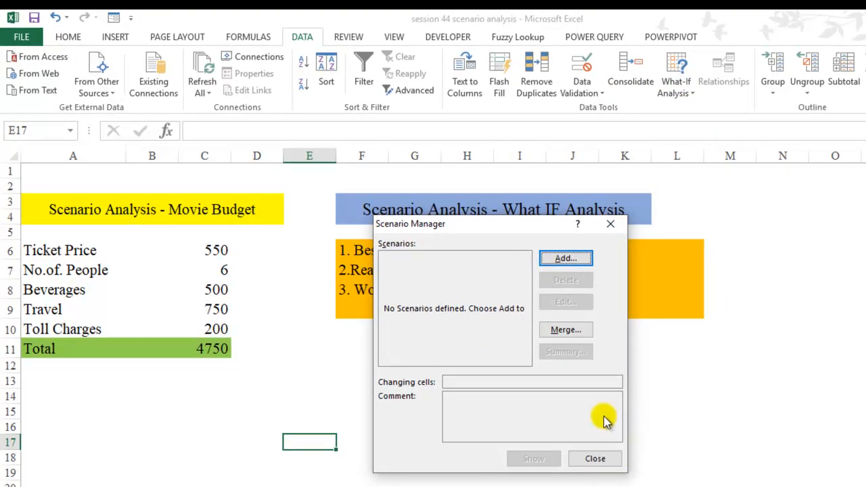
{"action": "left_click", "coordinate": [565, 259]}
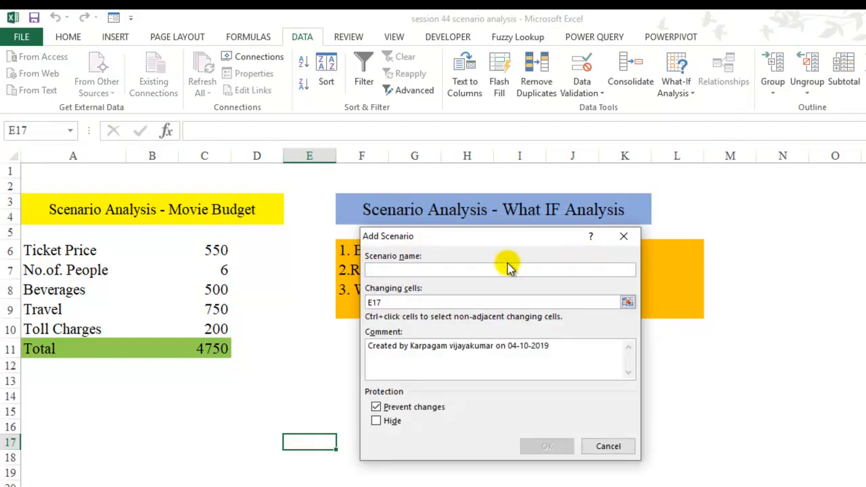
{"action": "left_click_drag", "start_coordinate": [420, 242], "coordinate": [472, 358]}
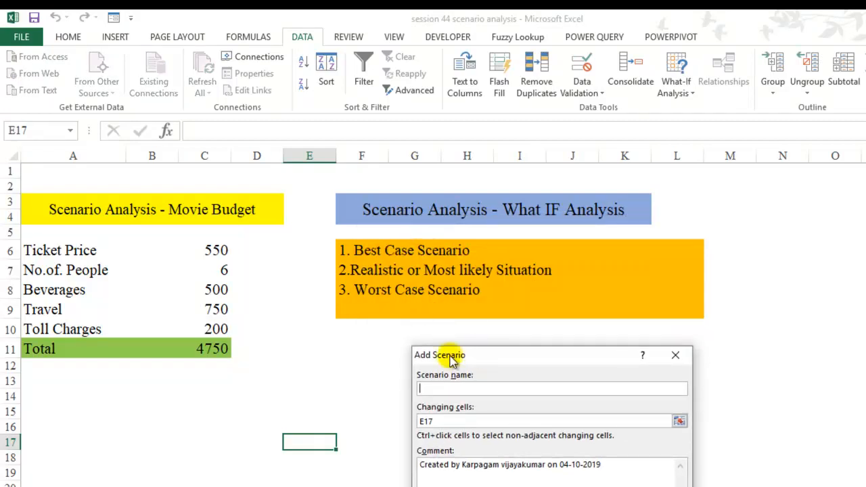
{"action": "left_click_drag", "start_coordinate": [463, 357], "coordinate": [487, 199]}
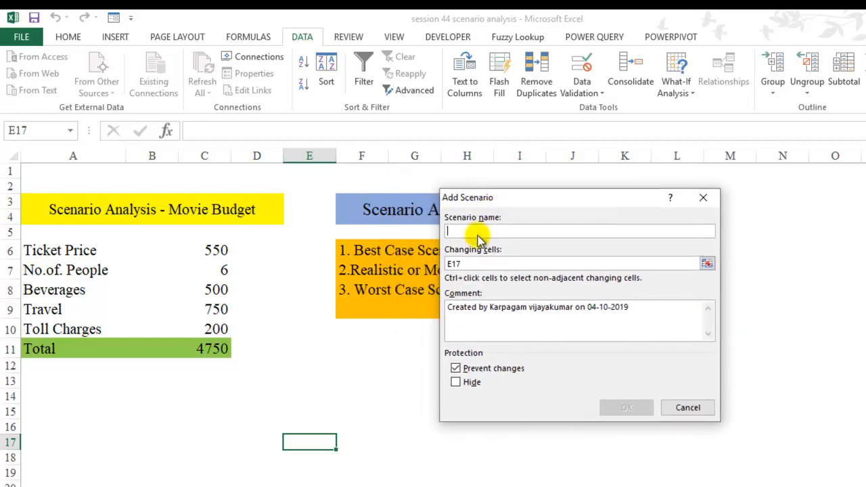
{"action": "type", "text": "Best case Scenario"}
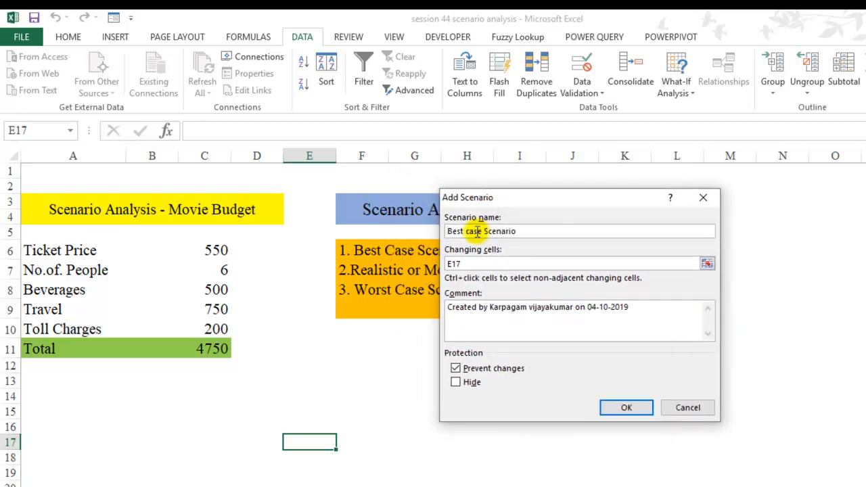
- Make the ticket price cell C6 the changing cell of the best case scenario
{"action": "left_click", "coordinate": [476, 264]}
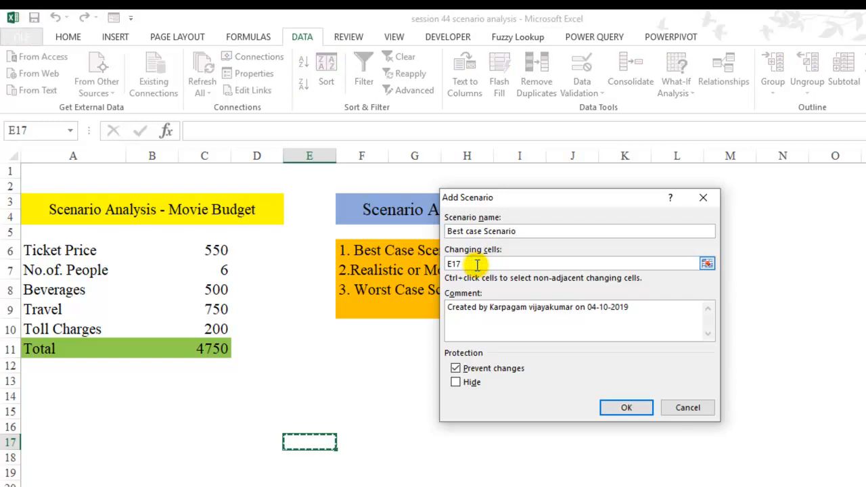
{"action": "double_click", "coordinate": [475, 263]}
{"action": "key", "text": "BackSpace"}
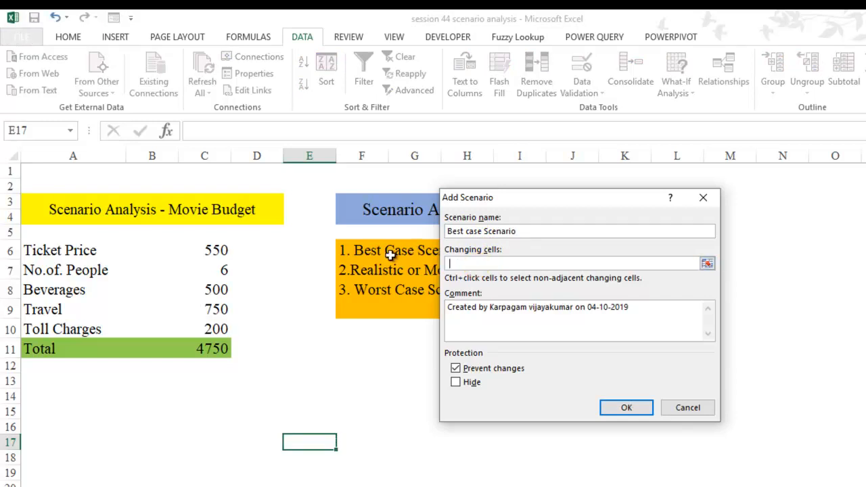
{"action": "left_click", "coordinate": [210, 251]}
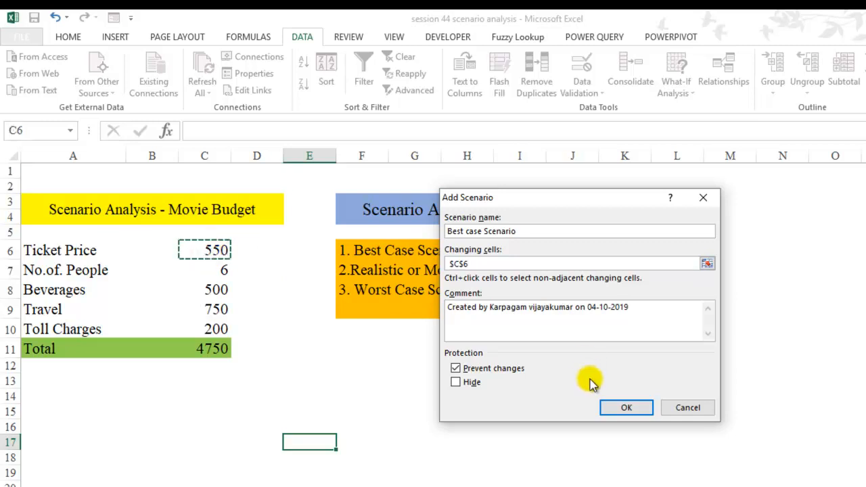
{"action": "left_click", "coordinate": [623, 408]}
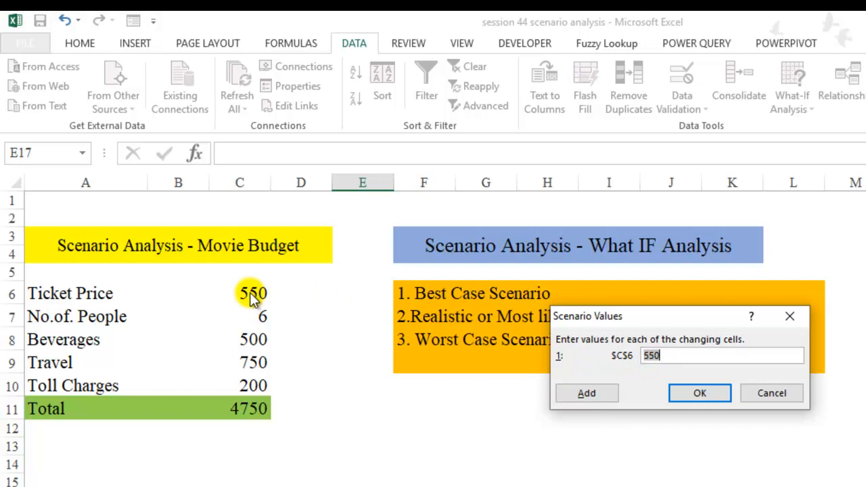
- Set the best case ticket price to 500 and show that scenario in the budget
{"action": "type", "text": "5"}
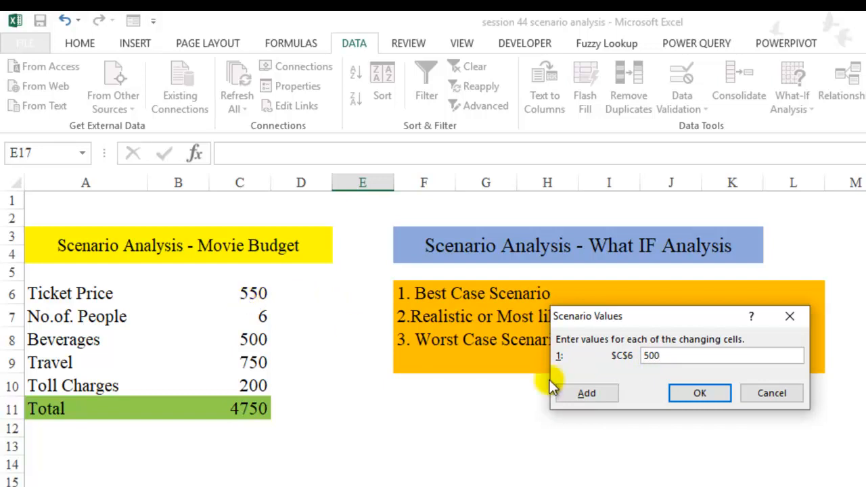
{"action": "left_click", "coordinate": [698, 394]}
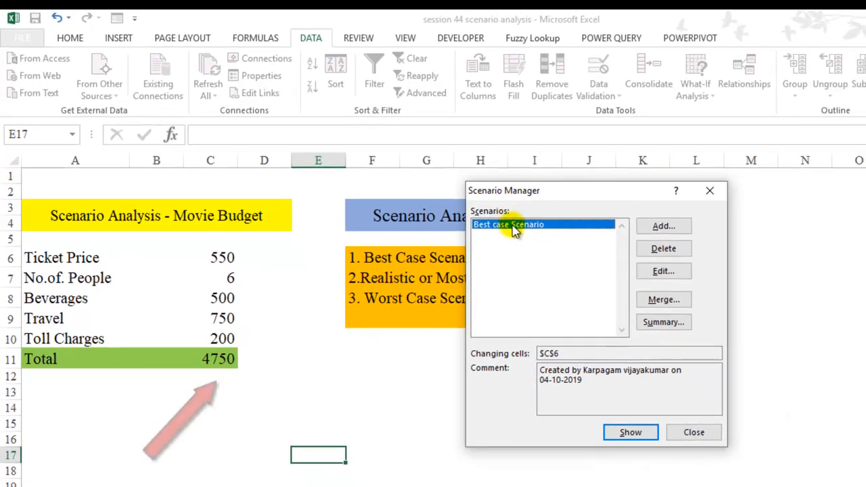
{"action": "double_click", "coordinate": [512, 227]}
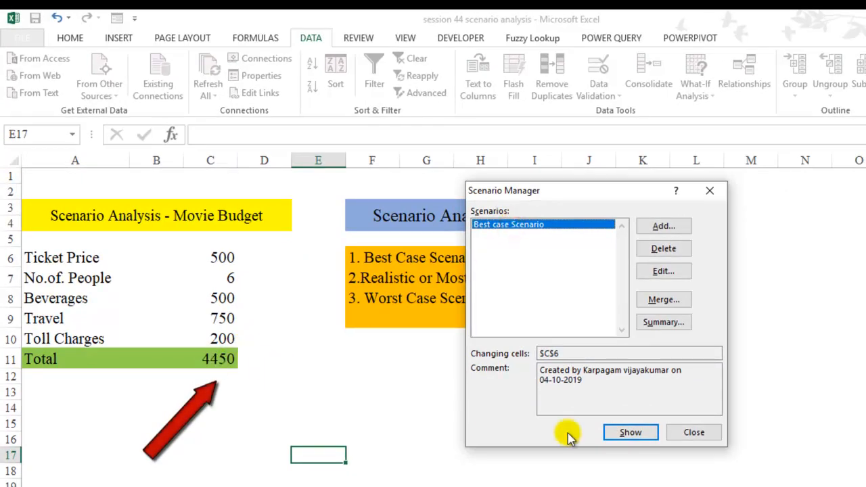
- Add a second scenario named "Realistic or Most likely Scenario" with C6 as its changing cell
{"action": "left_click", "coordinate": [656, 226]}
{"action": "left_click", "coordinate": [501, 237]}
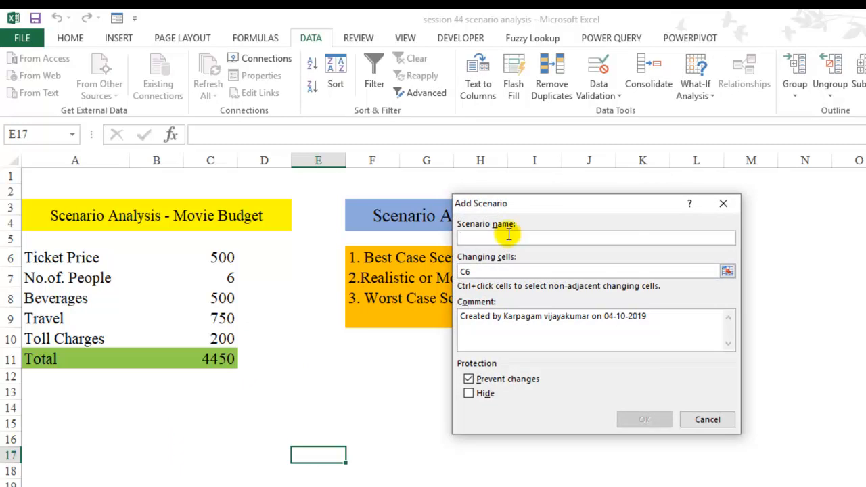
{"action": "type", "text": "Realistic or Most likely Scenario"}
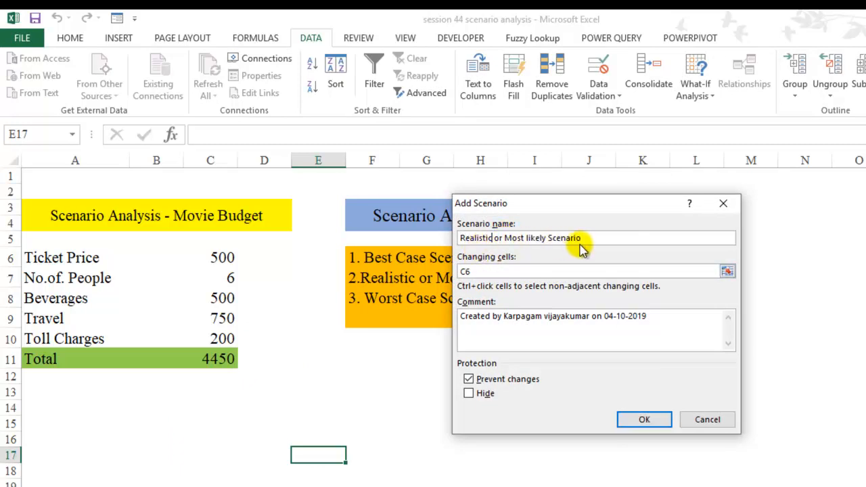
{"action": "double_click", "coordinate": [483, 271]}
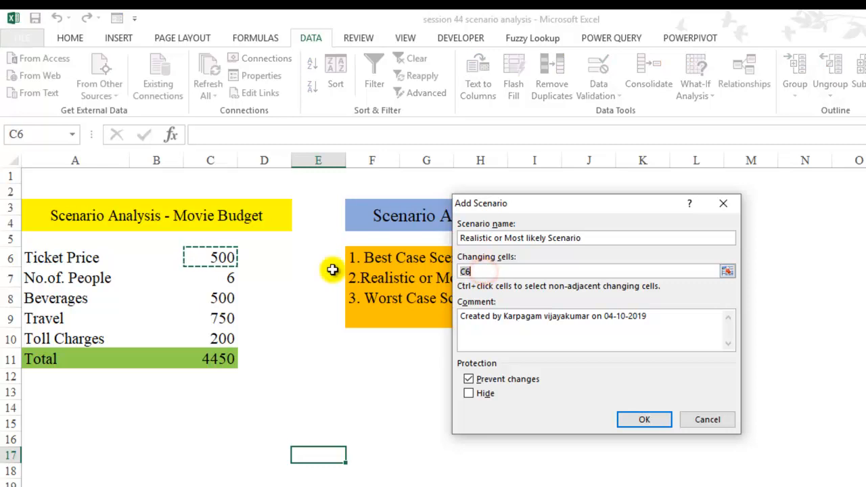
{"action": "left_click", "coordinate": [631, 420]}
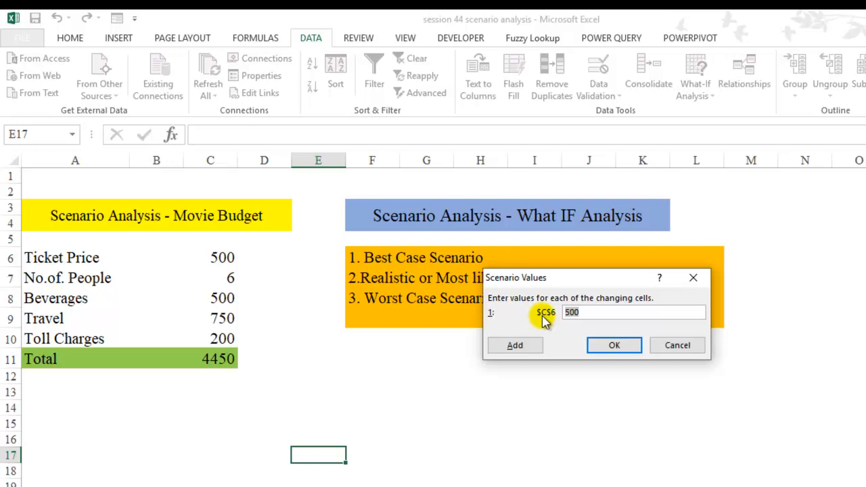
{"action": "key", "text": "Return"}
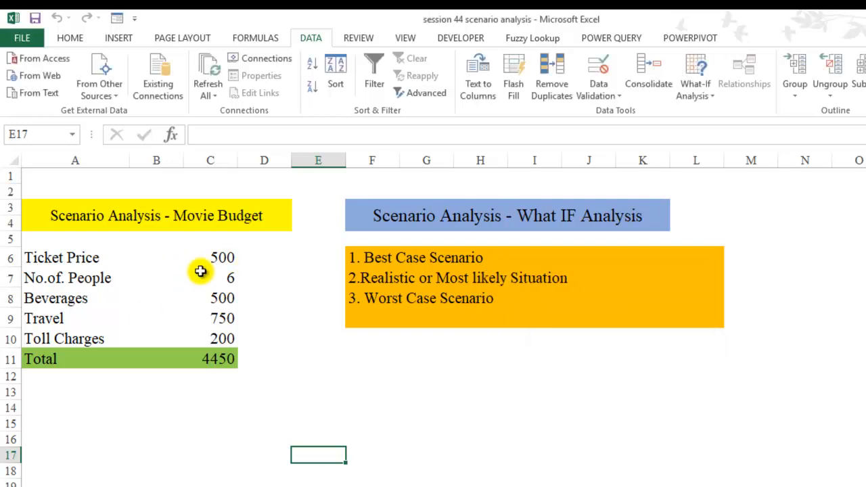
- Give the ticket price cell C6 the defined name Ticket_price
{"action": "left_click", "coordinate": [215, 258]}
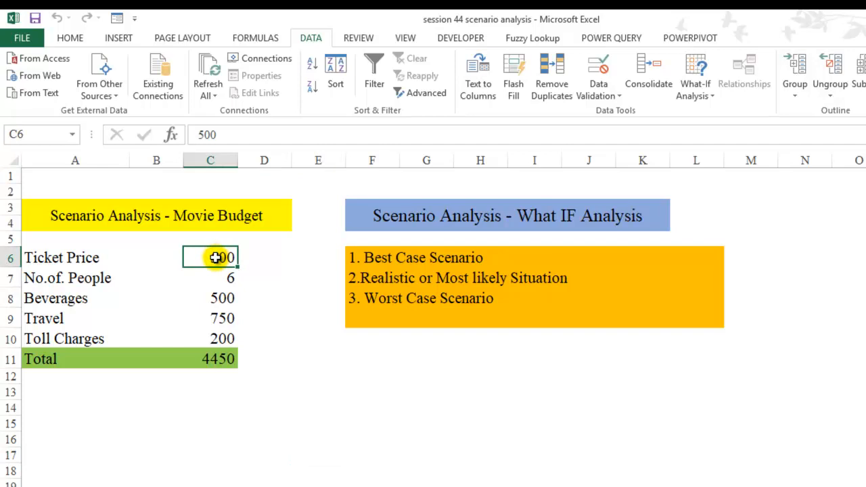
{"action": "left_click", "coordinate": [30, 134]}
{"action": "type", "text": "Ticket_price"}
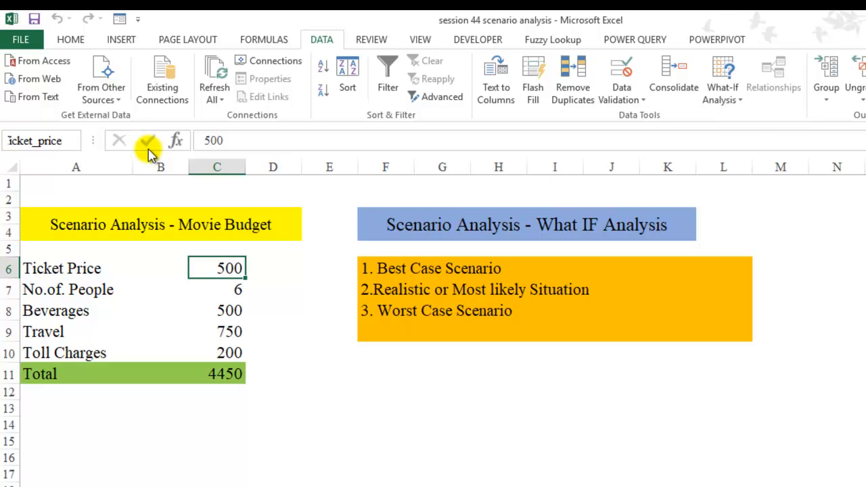
{"action": "key", "text": "Return"}
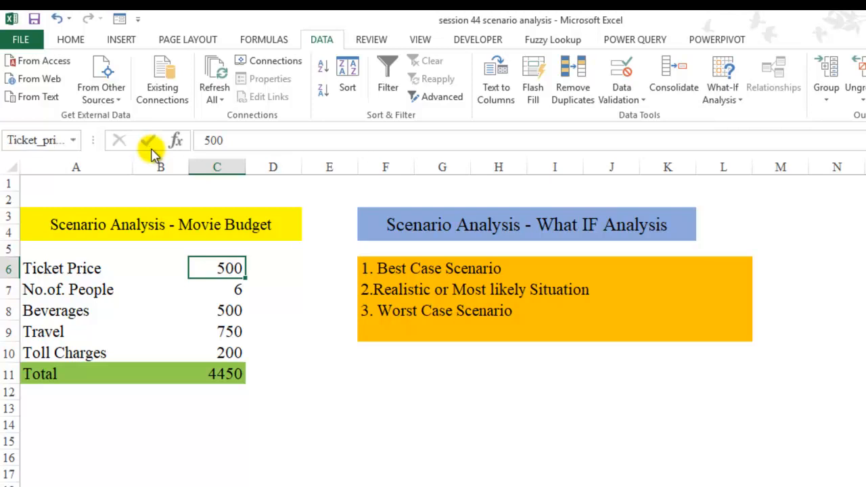
- Add a scenario named "Realistic or Most likely Situation" with C6 as its changing cell and a ticket price of 600
{"action": "left_click", "coordinate": [724, 104]}
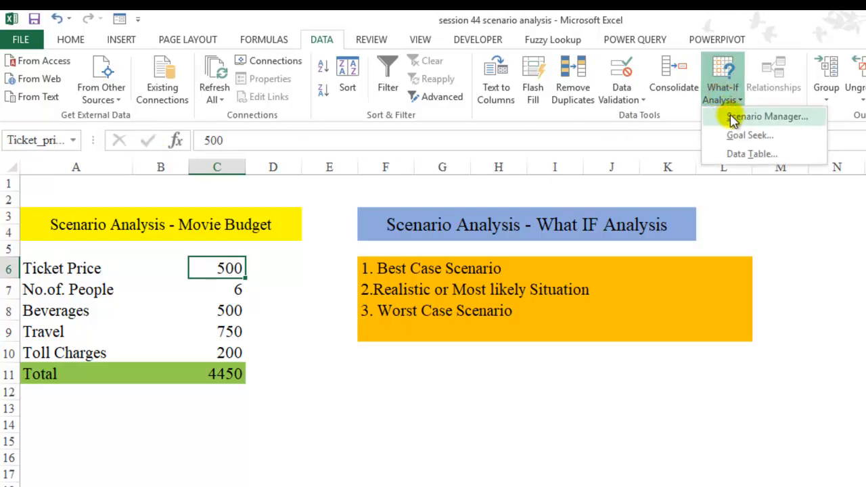
{"action": "left_click", "coordinate": [730, 115]}
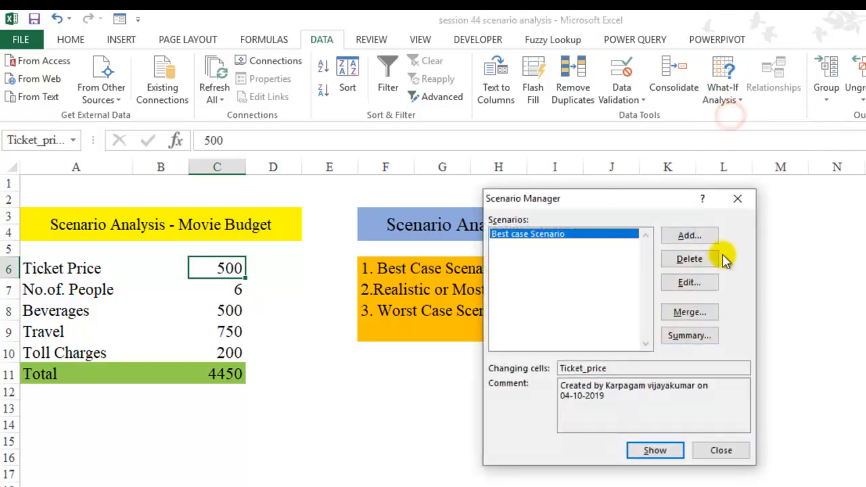
{"action": "left_click", "coordinate": [690, 235]}
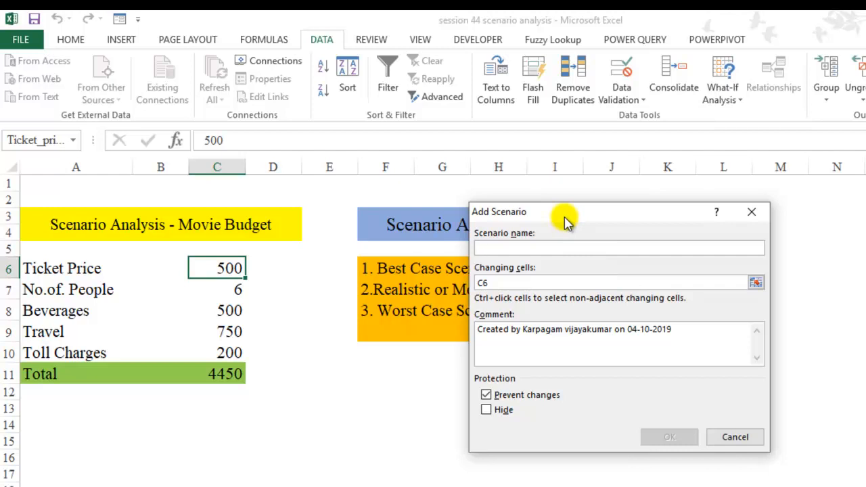
{"action": "key", "text": "ctrl+v"}
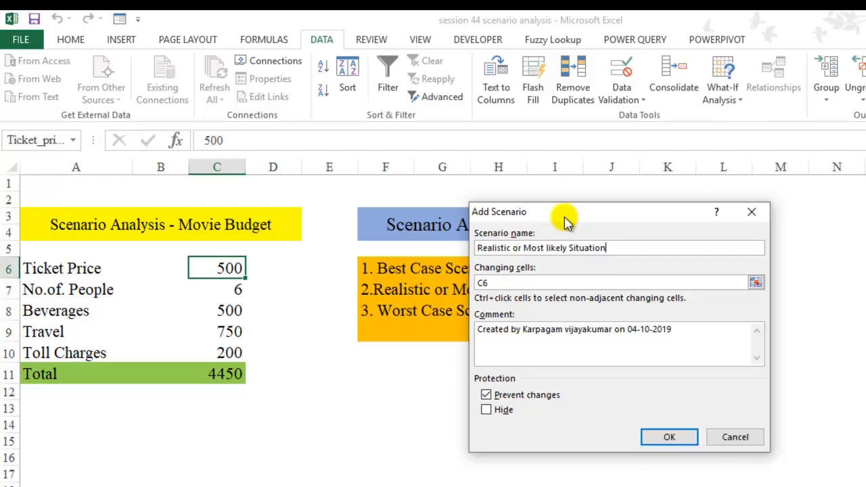
{"action": "left_click", "coordinate": [495, 284]}
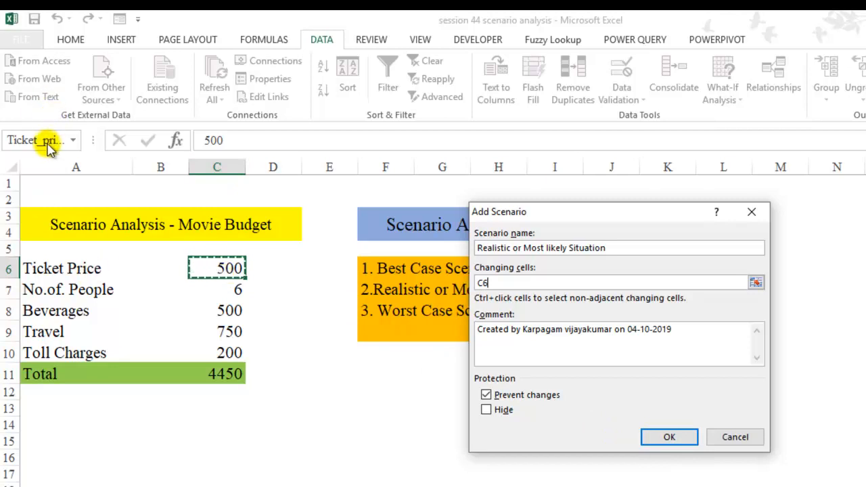
{"action": "left_click", "coordinate": [664, 440]}
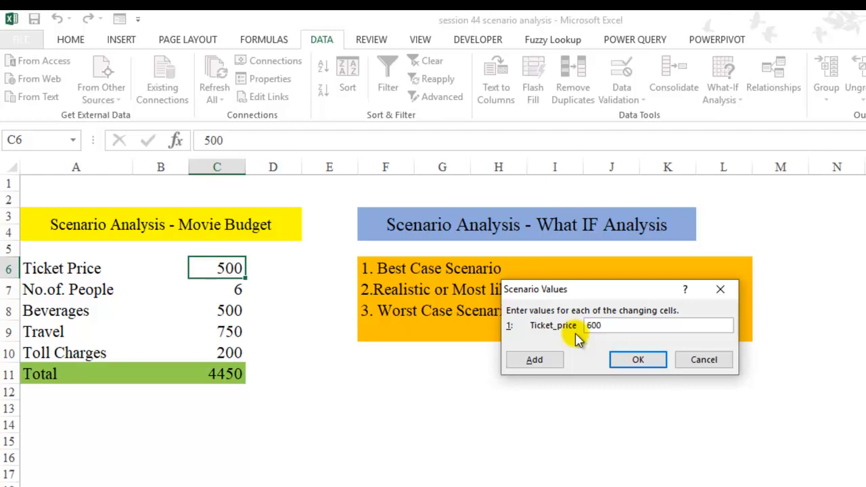
{"action": "left_click", "coordinate": [638, 361]}
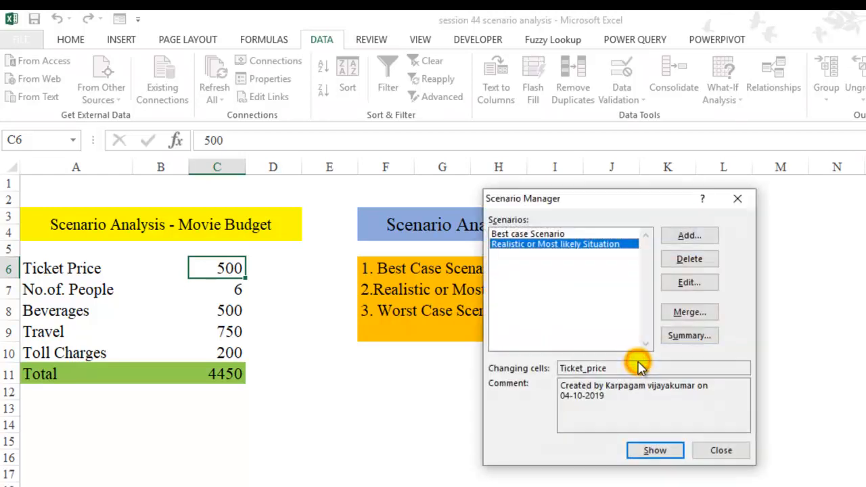
- Show the realistic and best case scenarios alternately in the budget to compare their totals, ending on the best case
{"action": "double_click", "coordinate": [562, 245]}
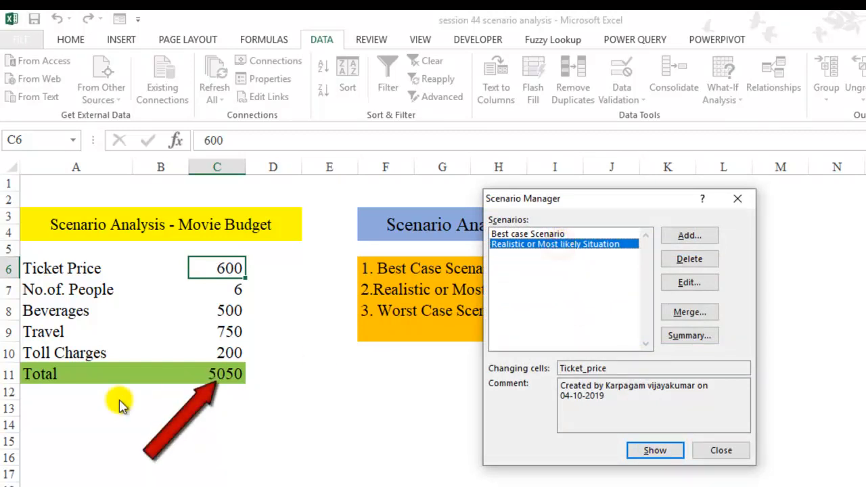
{"action": "left_click", "coordinate": [501, 237]}
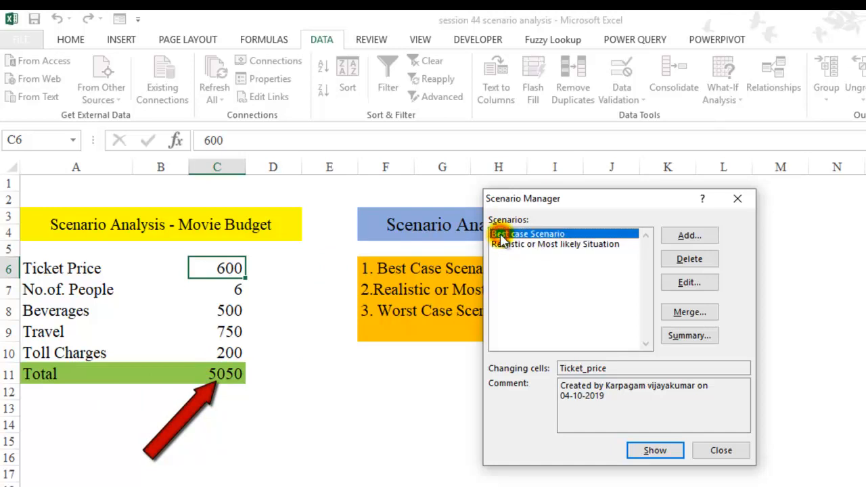
{"action": "left_click", "coordinate": [653, 450]}
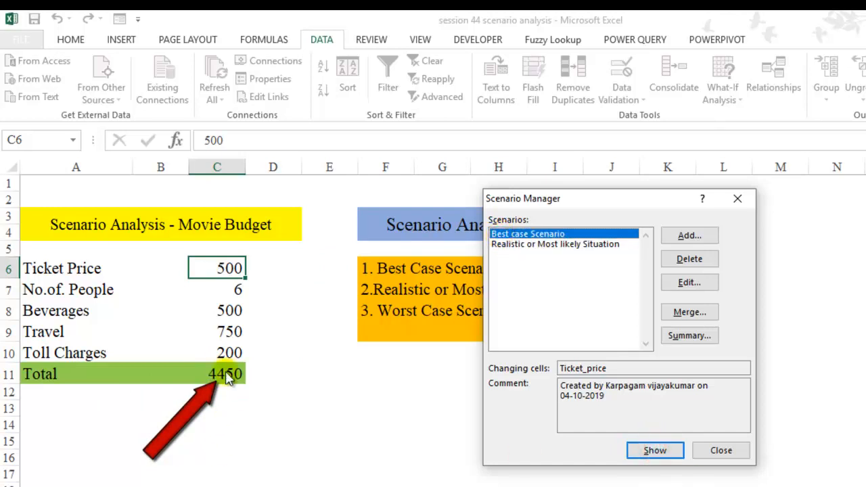
{"action": "left_click", "coordinate": [528, 245]}
{"action": "double_click", "coordinate": [526, 245]}
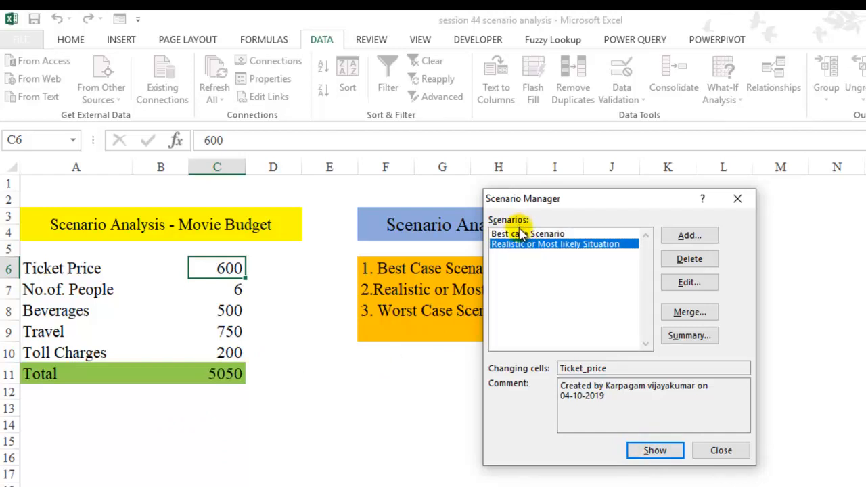
{"action": "left_click", "coordinate": [519, 235]}
{"action": "left_click", "coordinate": [662, 452]}
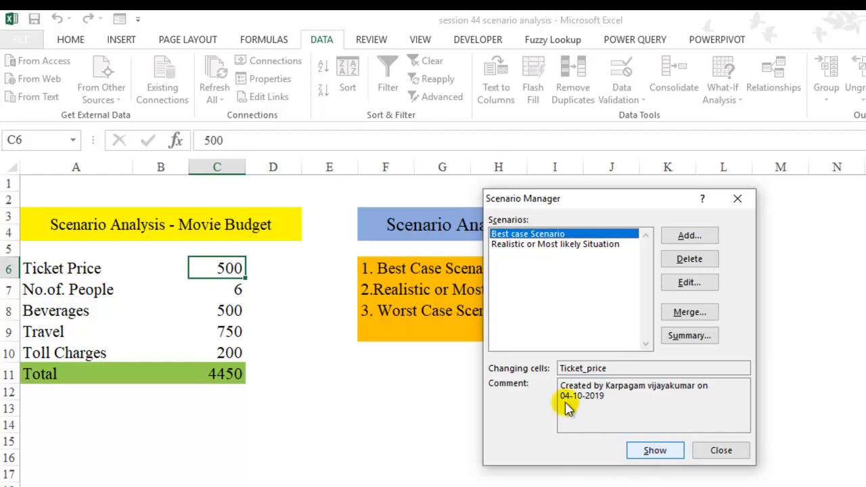
- Add a scenario named "Worst Case Scenario" for cell C6 with a ticket price of 700 and show it in the budget
{"action": "left_click", "coordinate": [686, 236]}
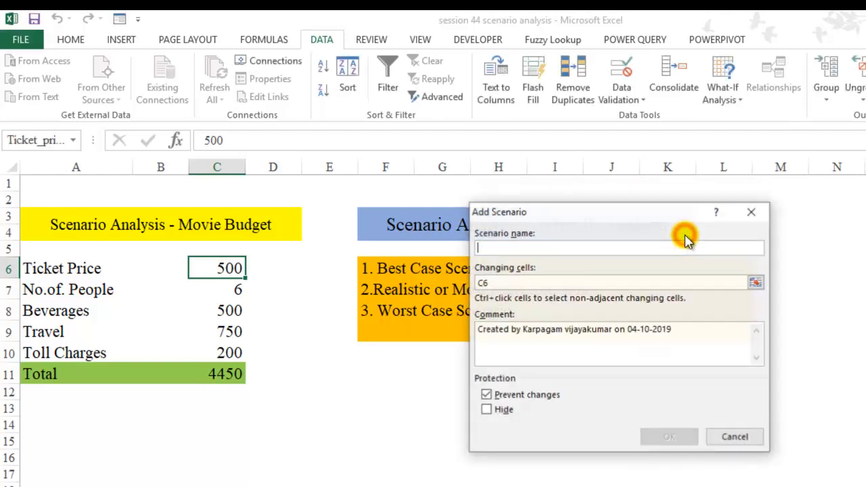
{"action": "left_click_drag", "start_coordinate": [519, 215], "coordinate": [683, 265]}
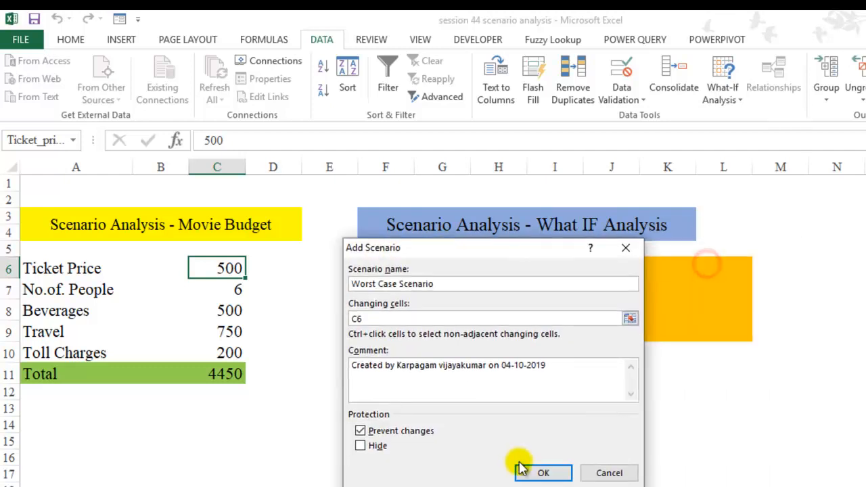
{"action": "left_click", "coordinate": [542, 473]}
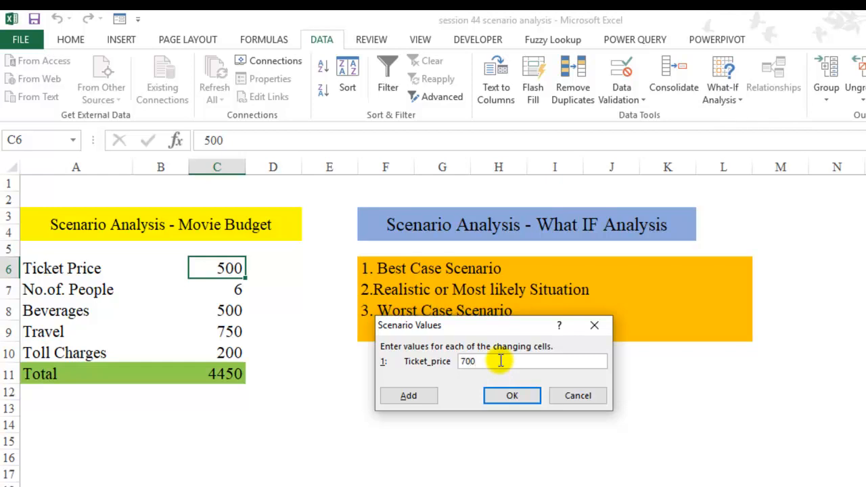
{"action": "left_click", "coordinate": [517, 401]}
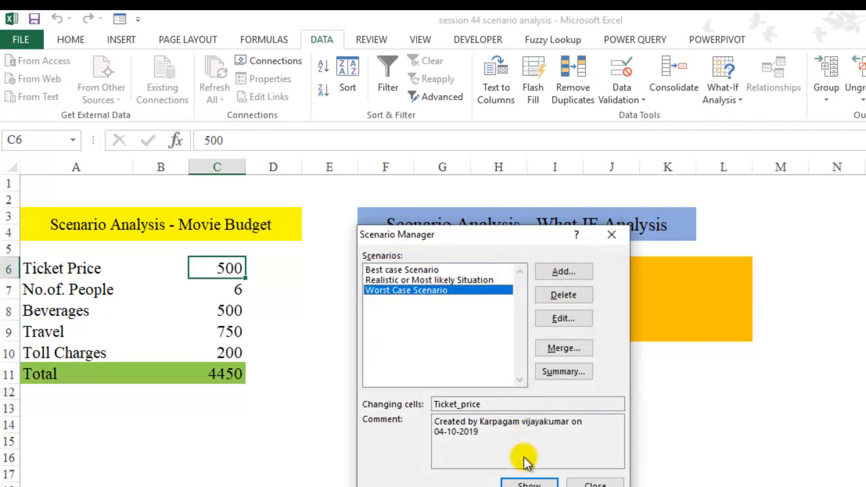
{"action": "left_click", "coordinate": [529, 484]}
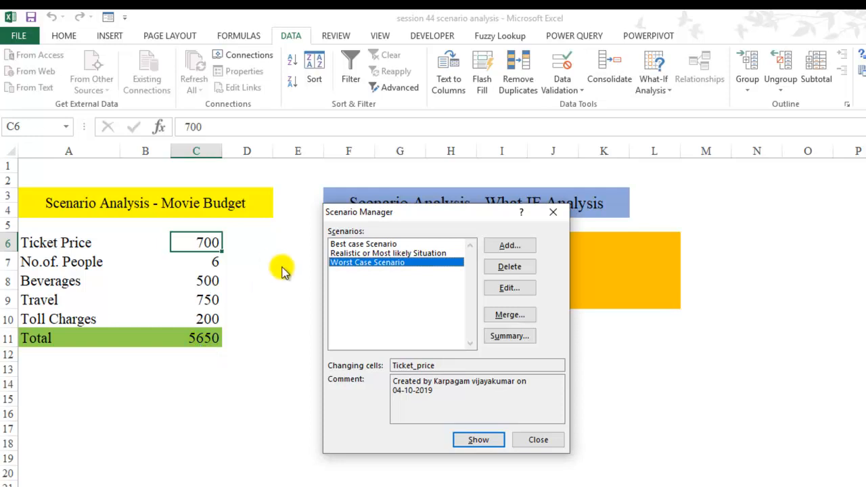
- Show the best case, realistic and worst case scenarios in turn to compare their effect on the budget total
{"action": "left_click", "coordinate": [397, 244]}
{"action": "double_click", "coordinate": [398, 244]}
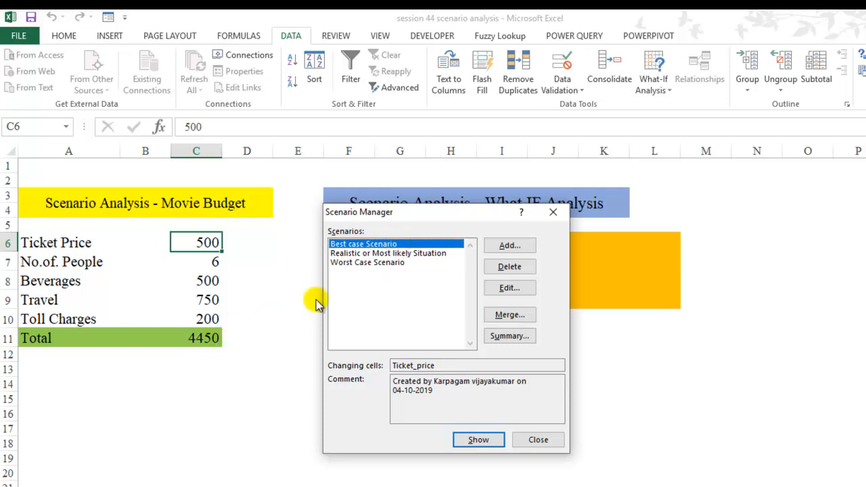
{"action": "left_click", "coordinate": [393, 253]}
{"action": "left_click", "coordinate": [467, 441]}
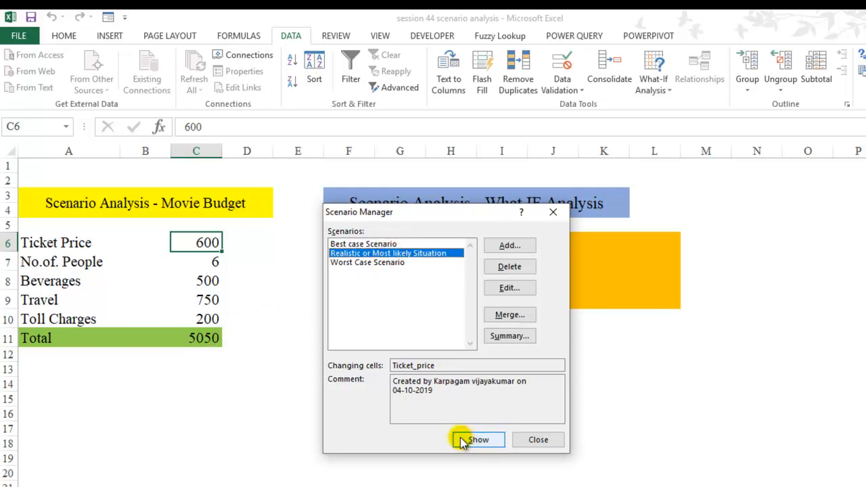
{"action": "left_click", "coordinate": [383, 264]}
{"action": "left_click", "coordinate": [465, 443]}
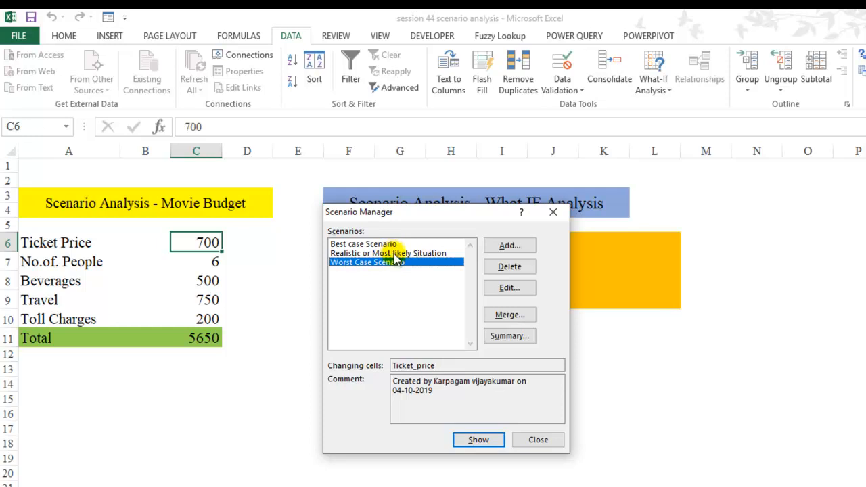
- Create a Scenario summary report of all scenarios with the Total cell C11 as the result cell
{"action": "left_click", "coordinate": [510, 336]}
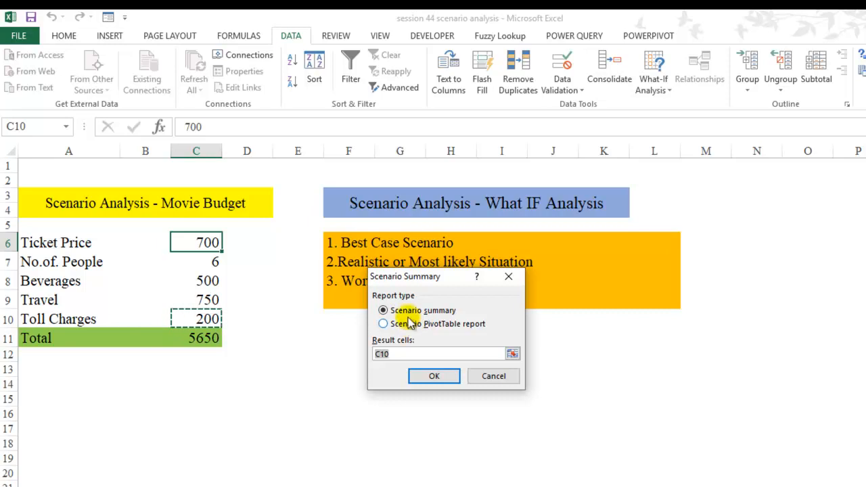
{"action": "key", "text": "Down"}
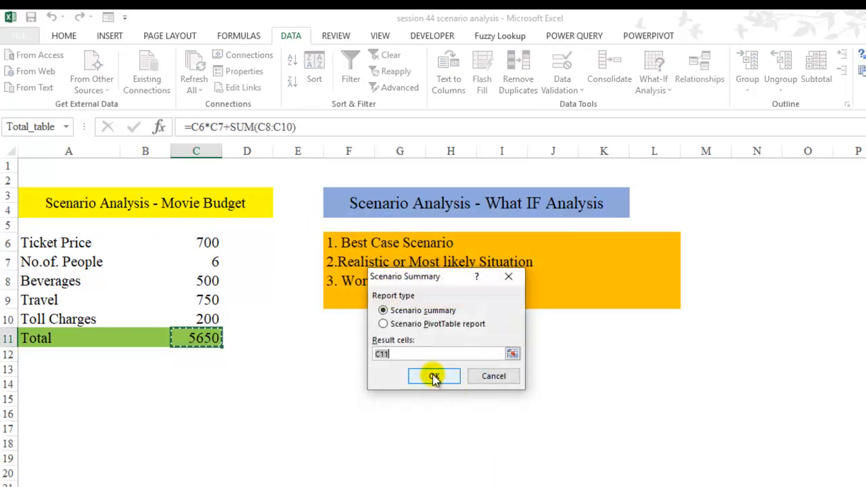
{"action": "left_click", "coordinate": [434, 376]}
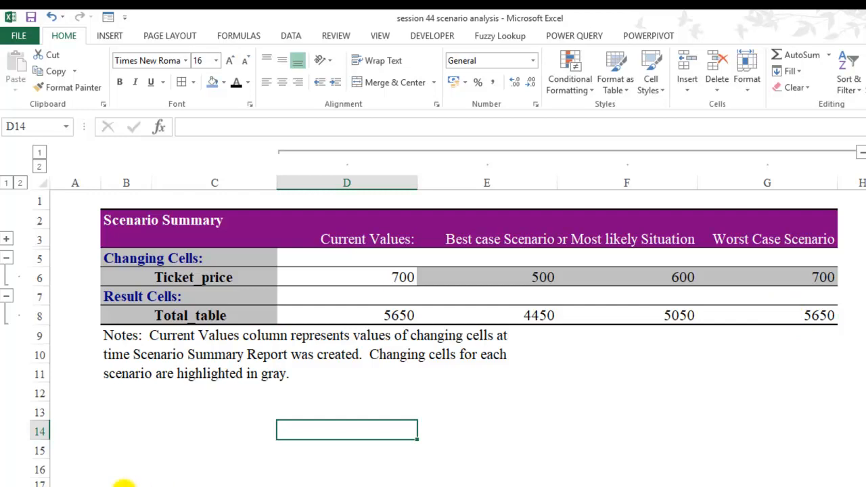
- Return to Sheet1 and create a Scenario PivotTable report of its scenarios with C11 as the result cell
{"action": "left_click", "coordinate": [189, 483]}
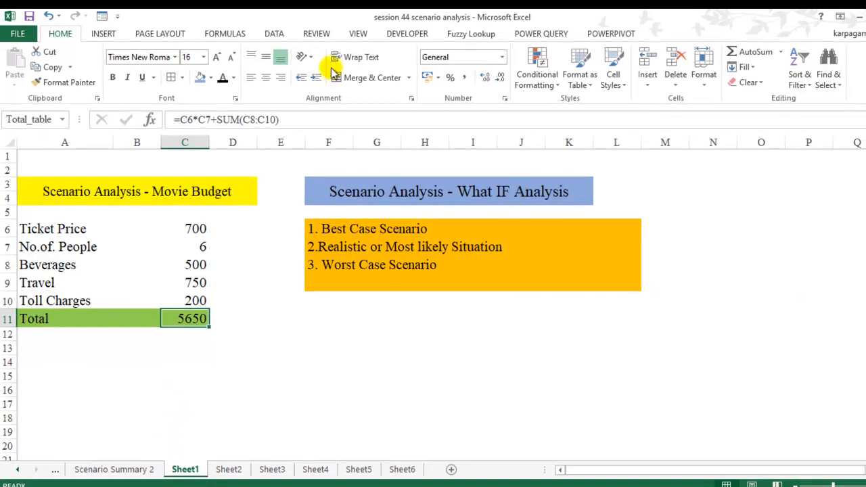
{"action": "left_click", "coordinate": [274, 34]}
{"action": "left_click", "coordinate": [615, 76]}
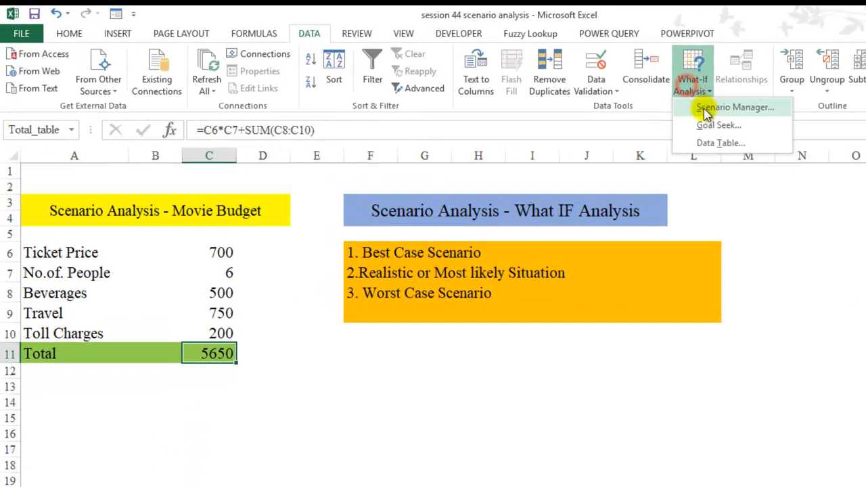
{"action": "left_click", "coordinate": [624, 101]}
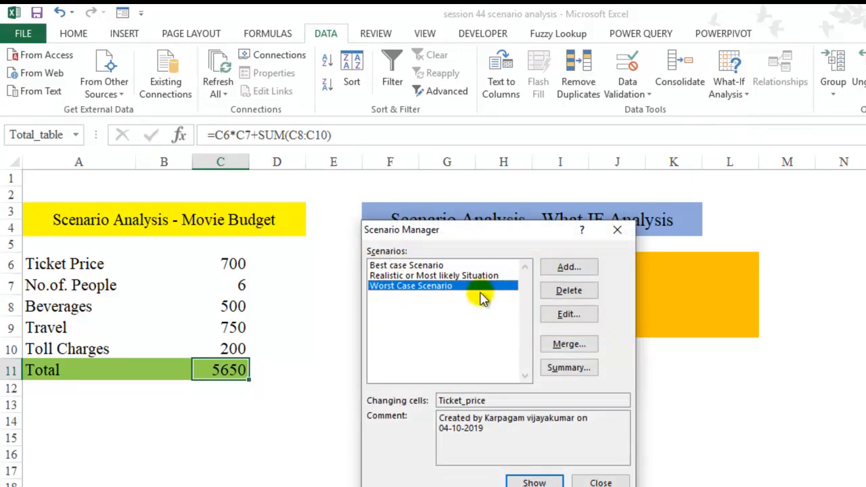
{"action": "left_click", "coordinate": [563, 367]}
{"action": "left_click", "coordinate": [428, 353]}
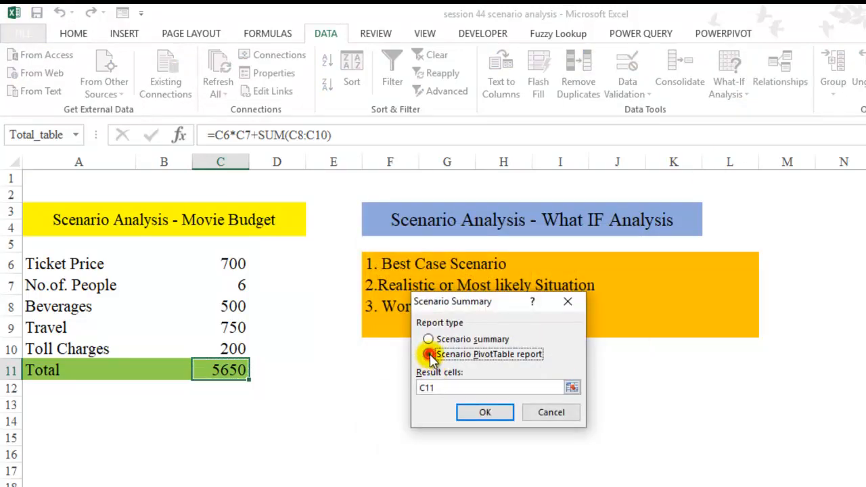
{"action": "left_click", "coordinate": [484, 412]}
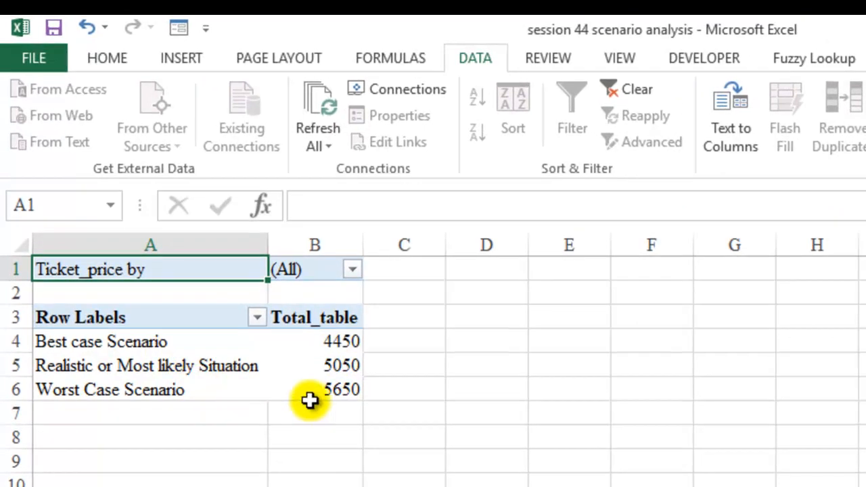
{"action": "mouse_move", "coordinate": [354, 393]}
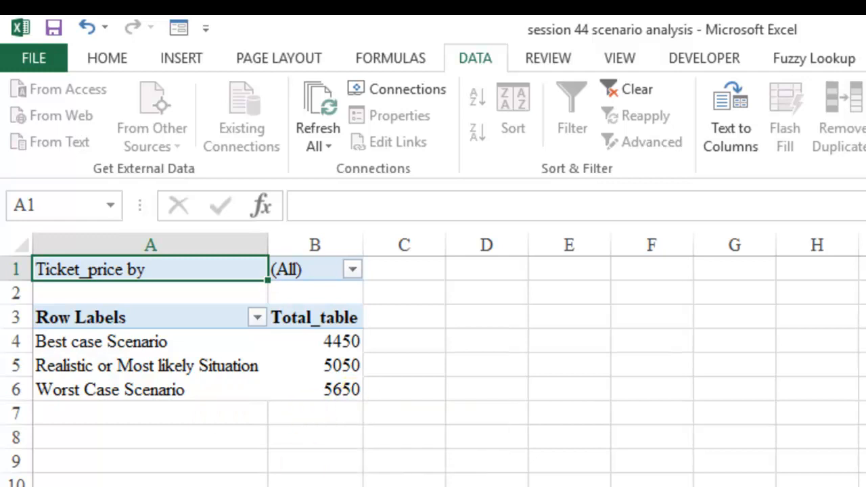